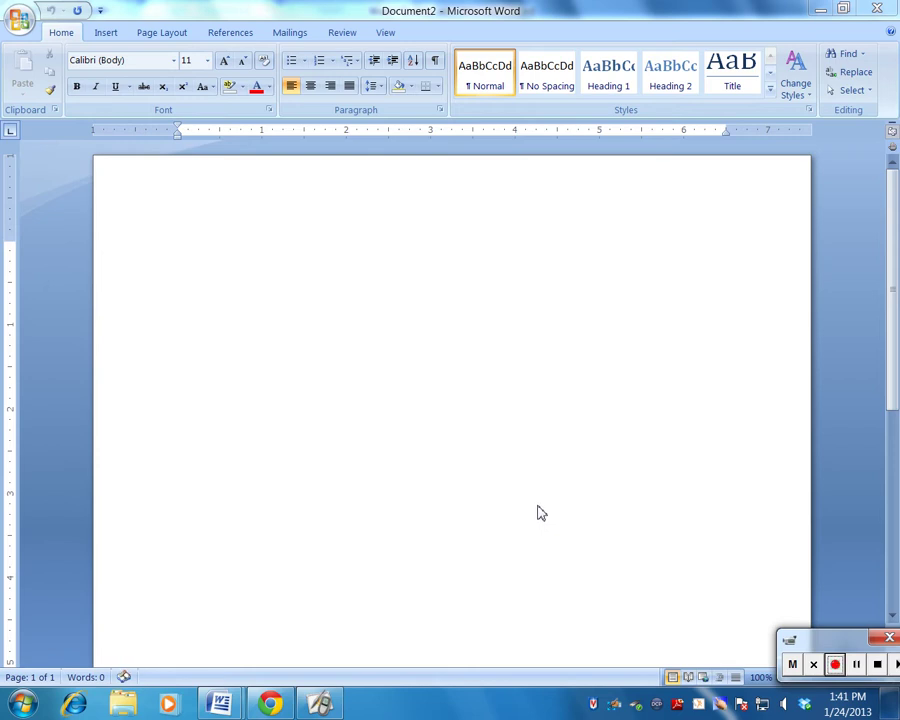
- Insert a table with four columns and six rows and narrow its first column to just under one inch
left_click(104, 35)
left_click(131, 73)
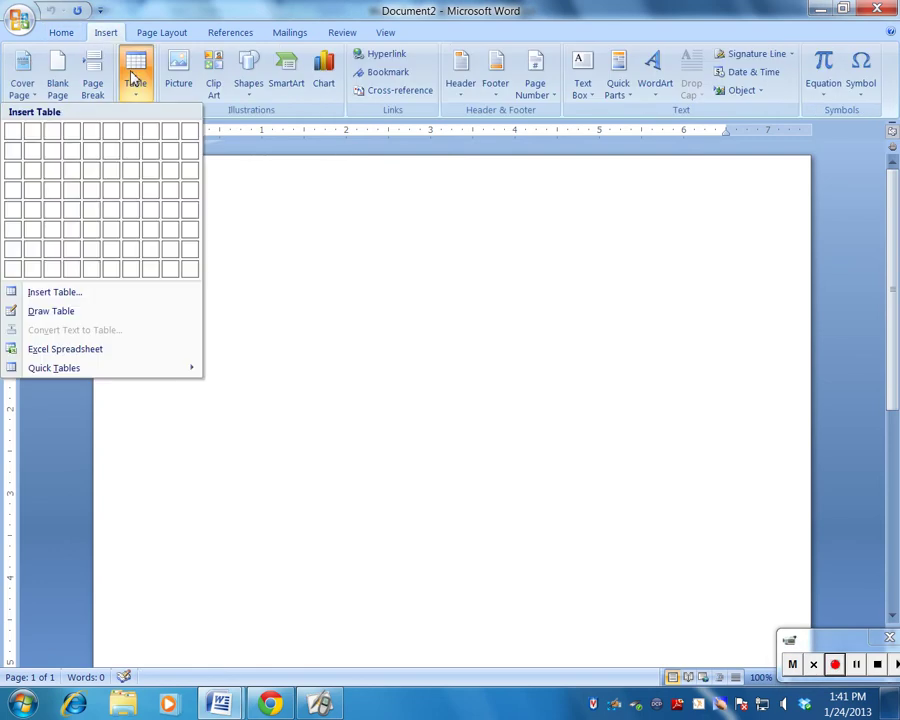
left_click(72, 240)
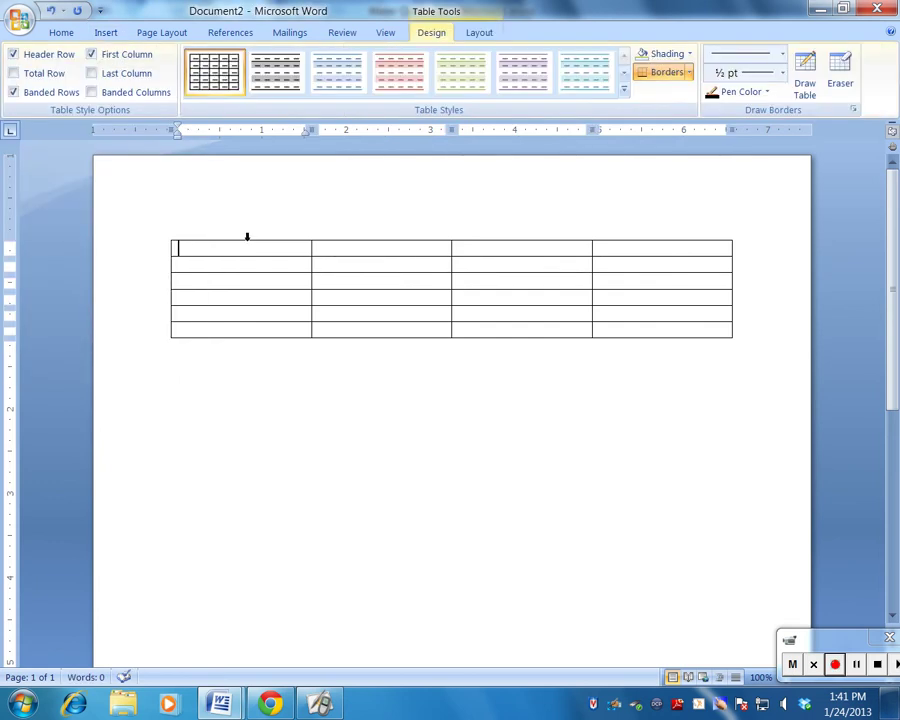
left_click_drag(312, 251, 252, 253)
- Fill the first column with the heading "Points" and the row labels A, B, C, D and E
type("Po")
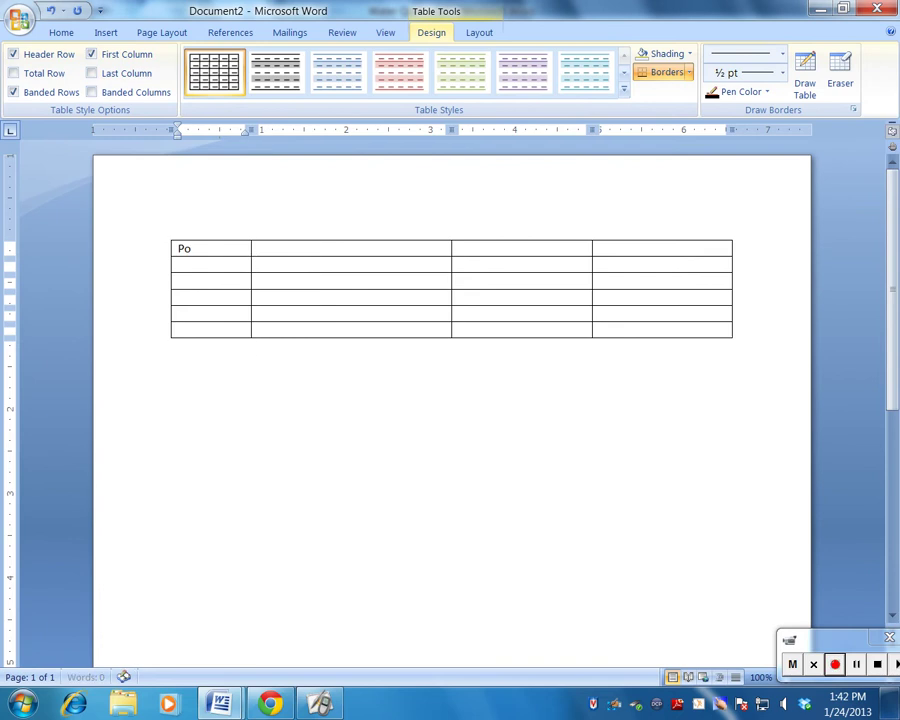
type("ints")
left_click(240, 263)
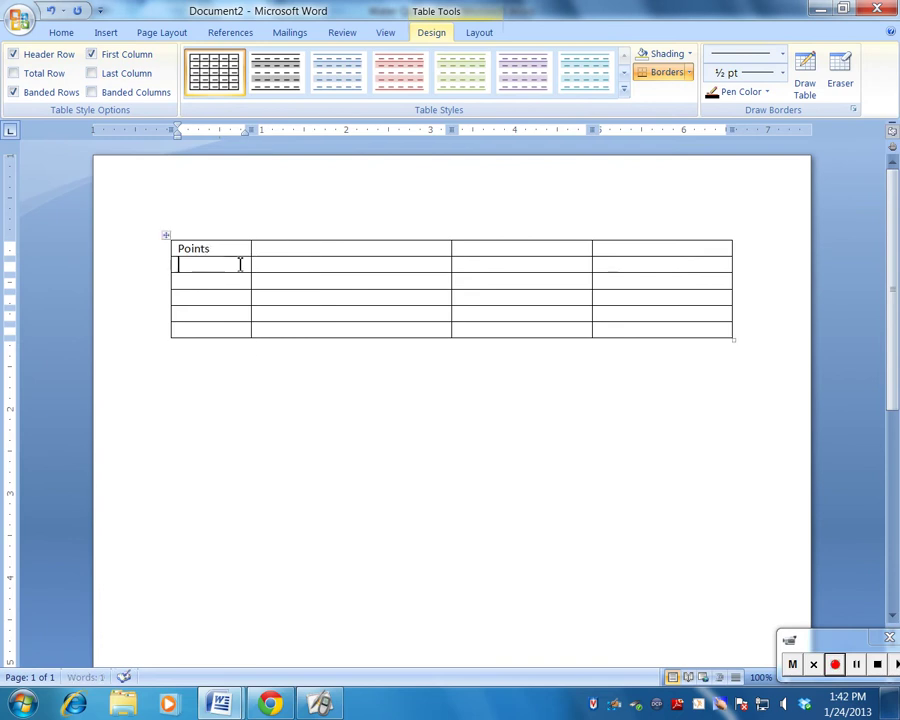
type("A")
left_click(229, 277)
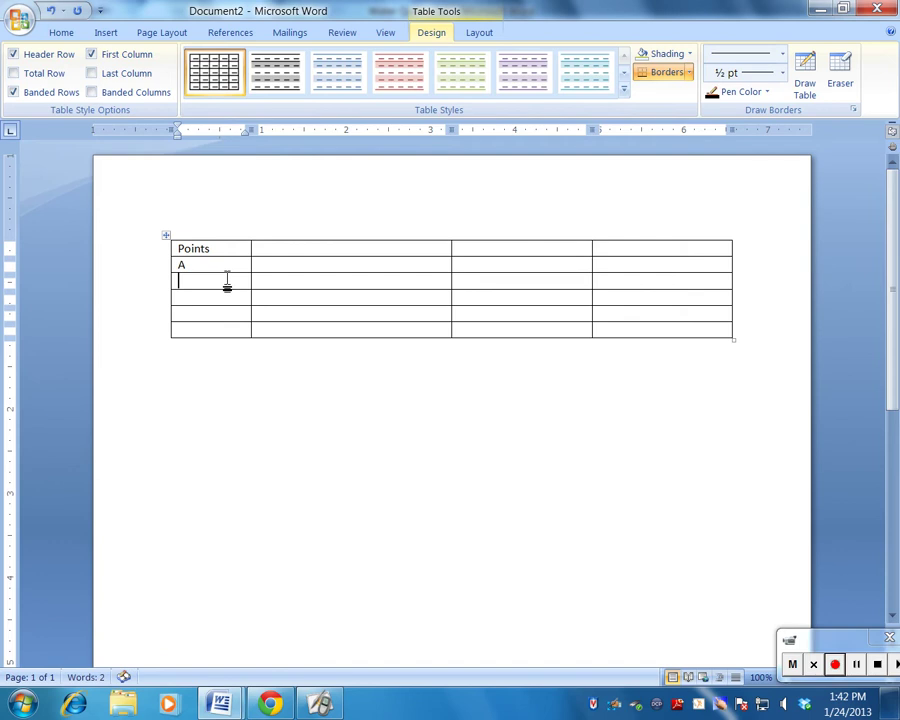
type("B")
left_click(227, 298)
type("C")
left_click(227, 314)
type("D")
left_click(229, 328)
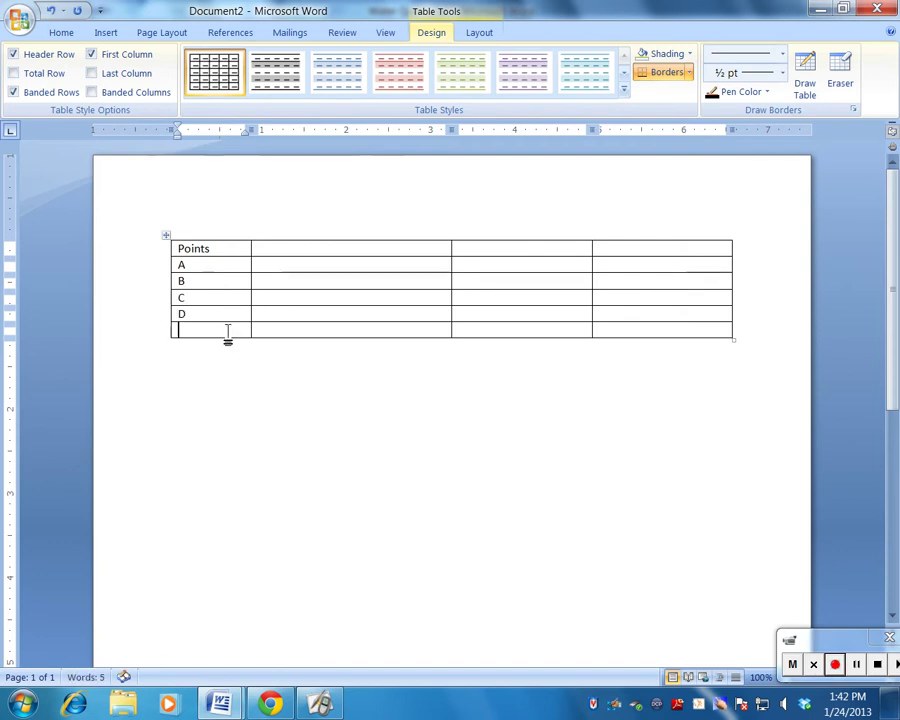
type("E")
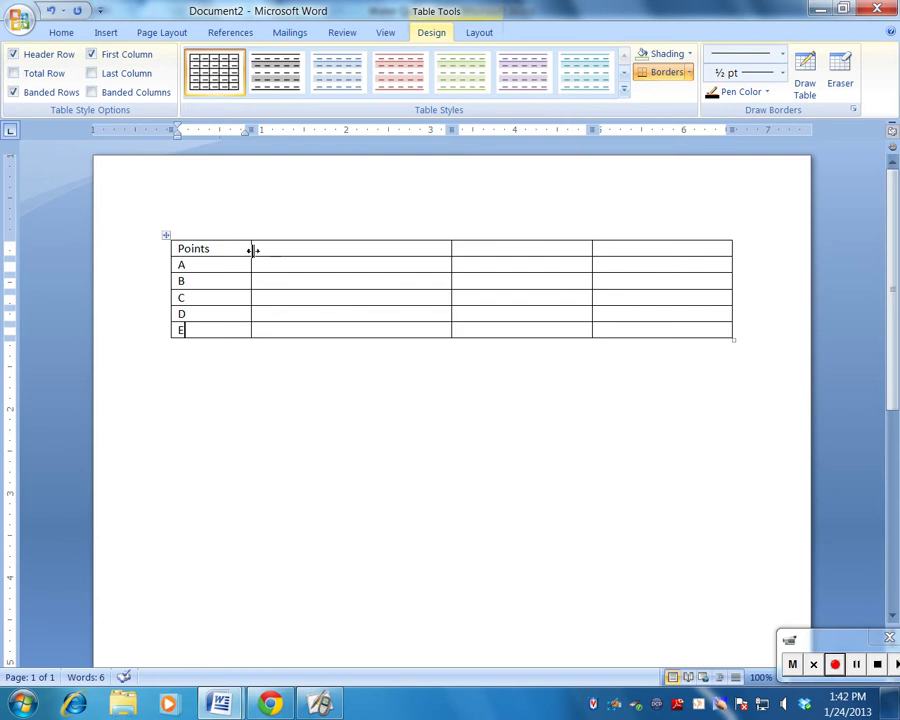
- Narrow all four columns so that the whole table is about 4 inches wide
left_click_drag(250, 249, 236, 251)
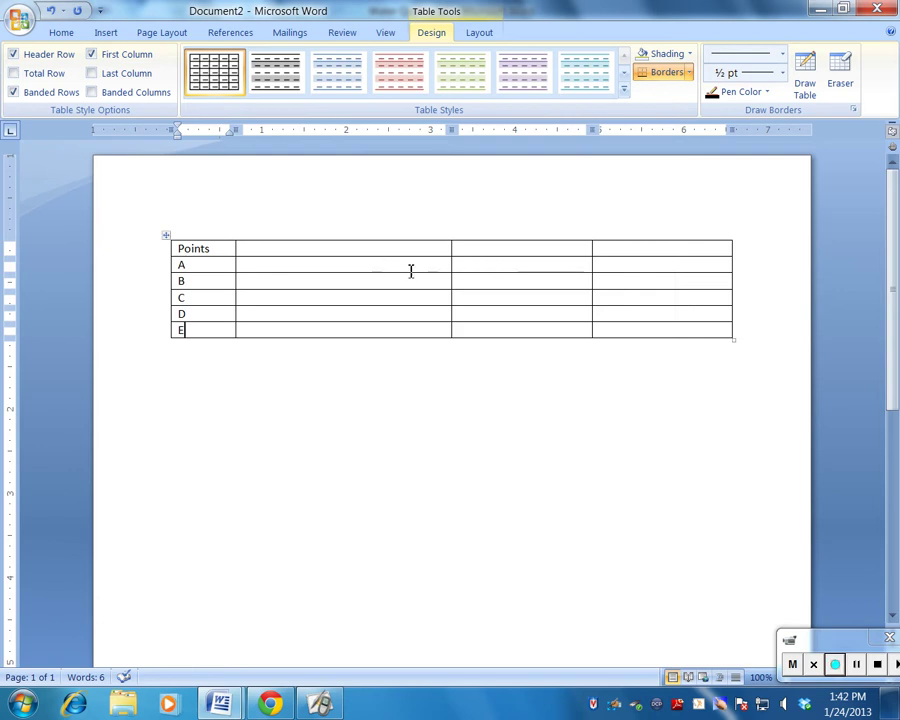
left_click_drag(452, 262, 325, 265)
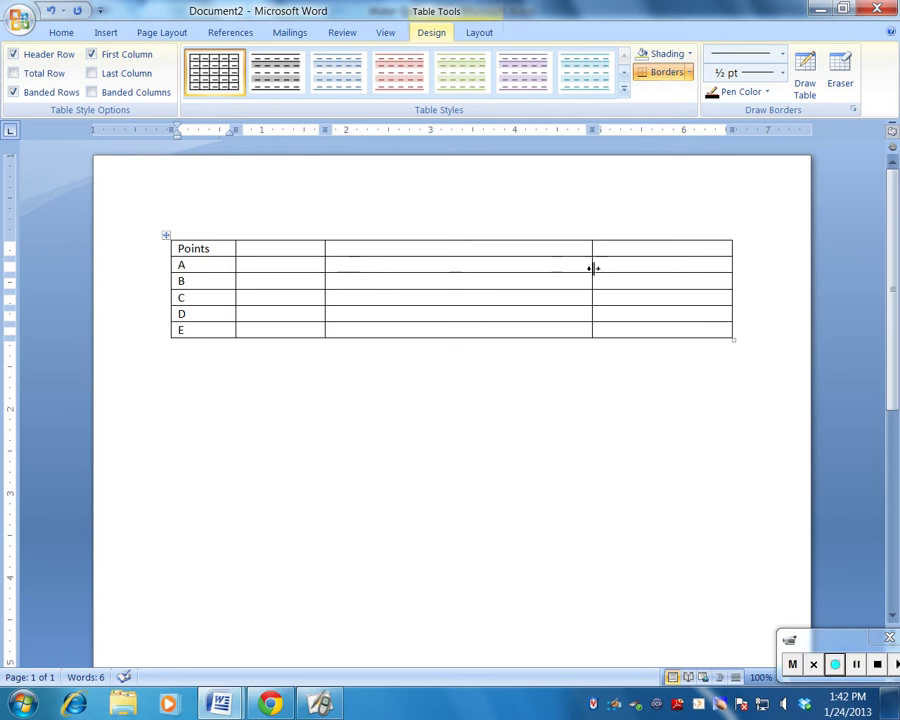
left_click_drag(593, 267, 420, 268)
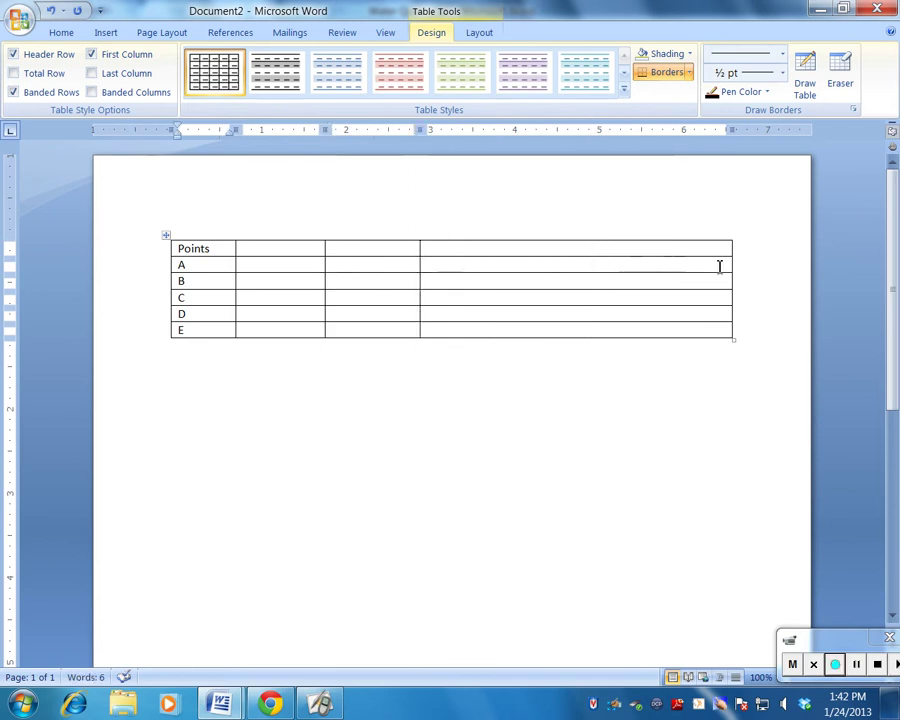
left_click_drag(733, 267, 512, 274)
- Enter the headings "Trial 1", "Trial 2" and "Average" in the remaining three columns
left_click(288, 255)
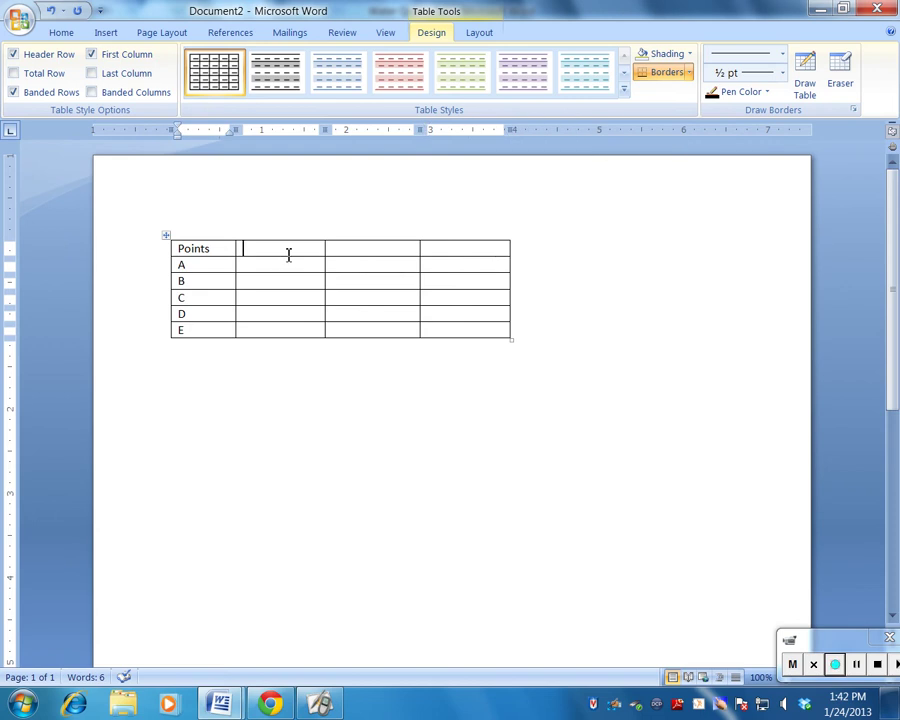
type("Trial 1")
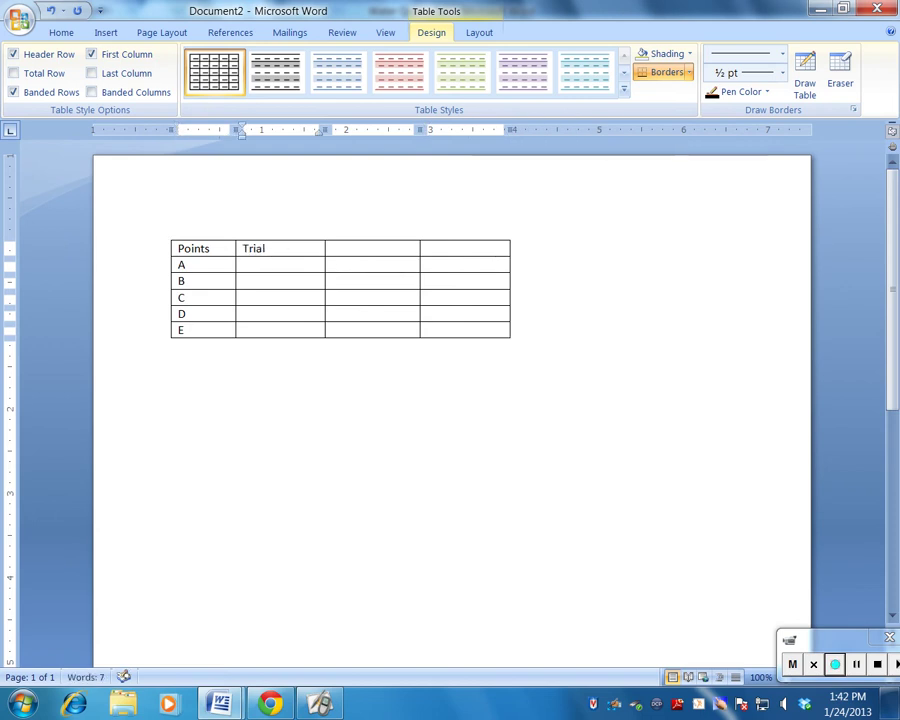
key("Tab")
type("Trial 2")
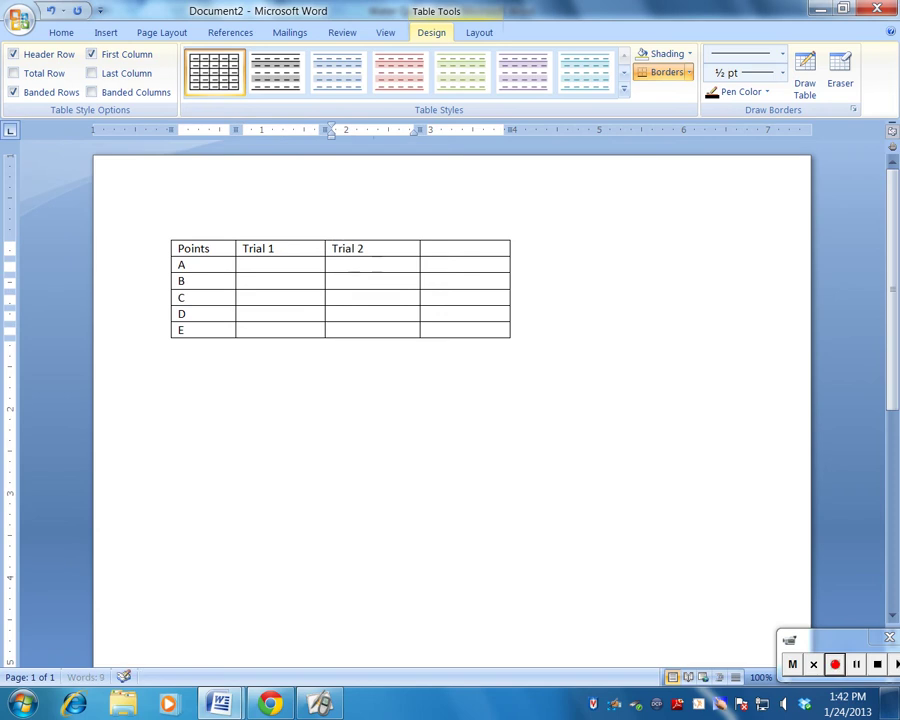
key("Tab")
type("Trial")
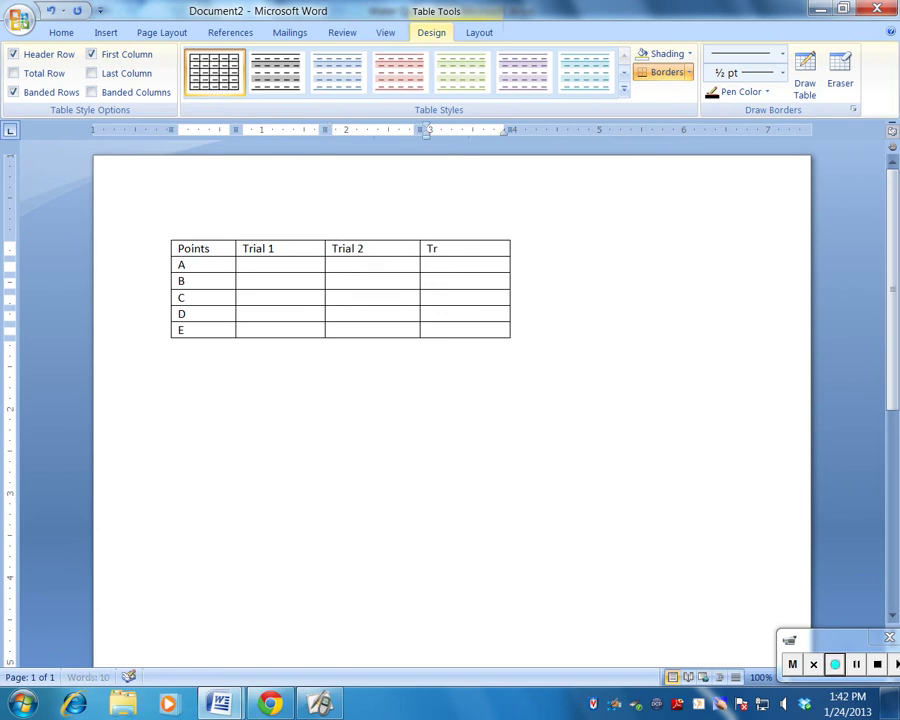
key("BackSpace")
key("BackSpace")
key("BackSpace")
type("Average")
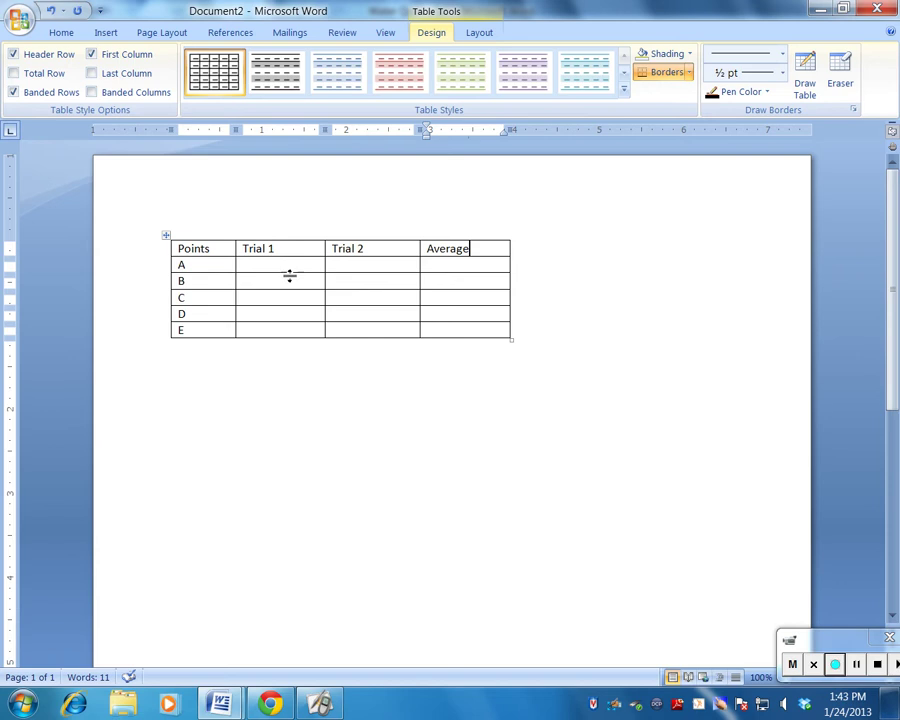
- Enter 0 for point A under Trial 1, Trial 2 and Average
left_click(273, 267)
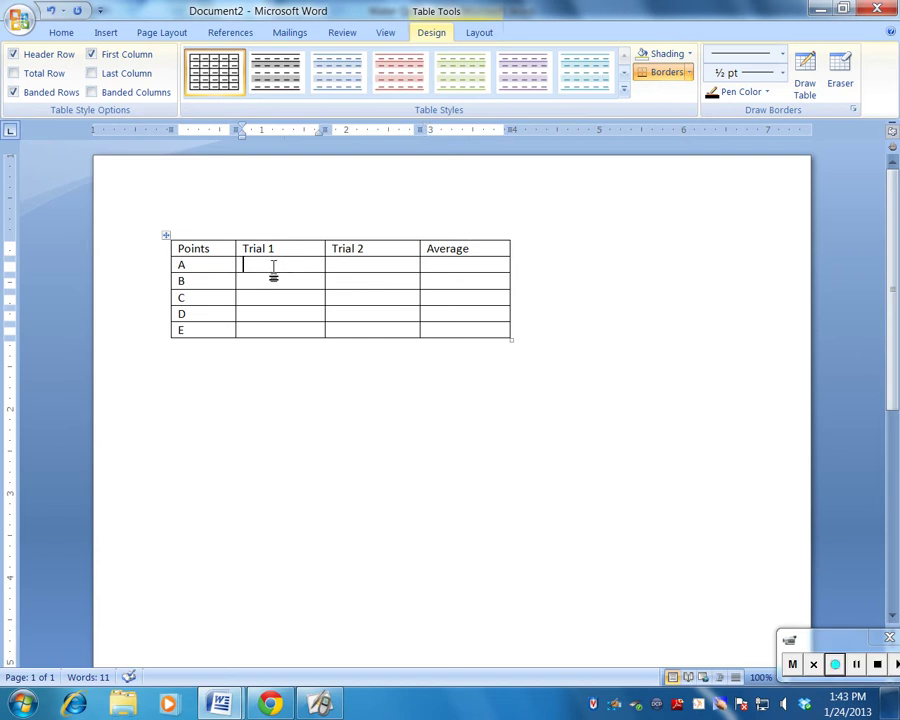
type("0")
left_click(349, 266)
type("0")
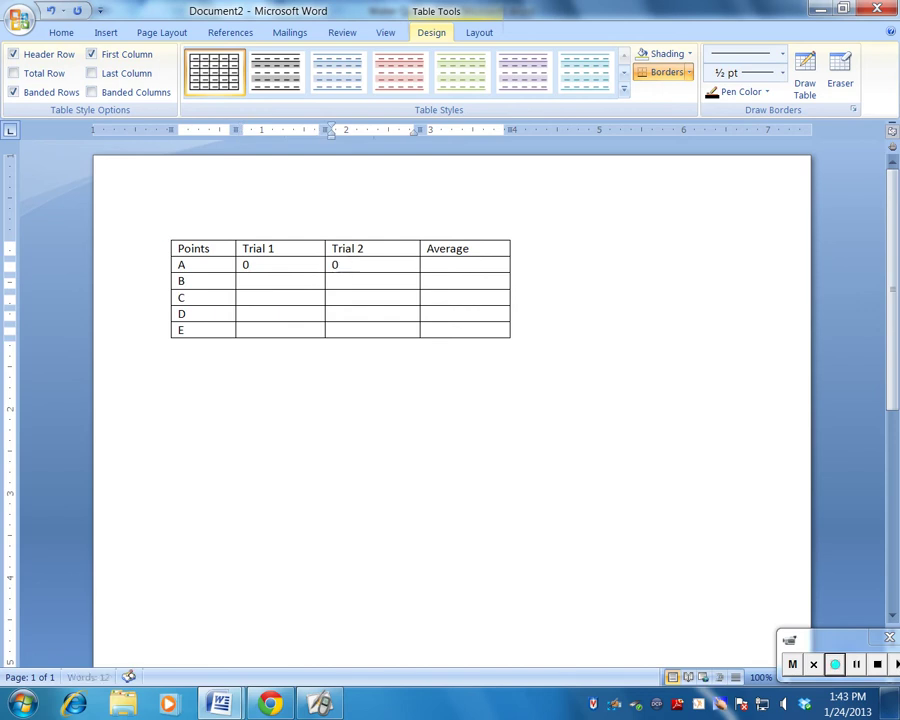
left_click(462, 264)
type("0")
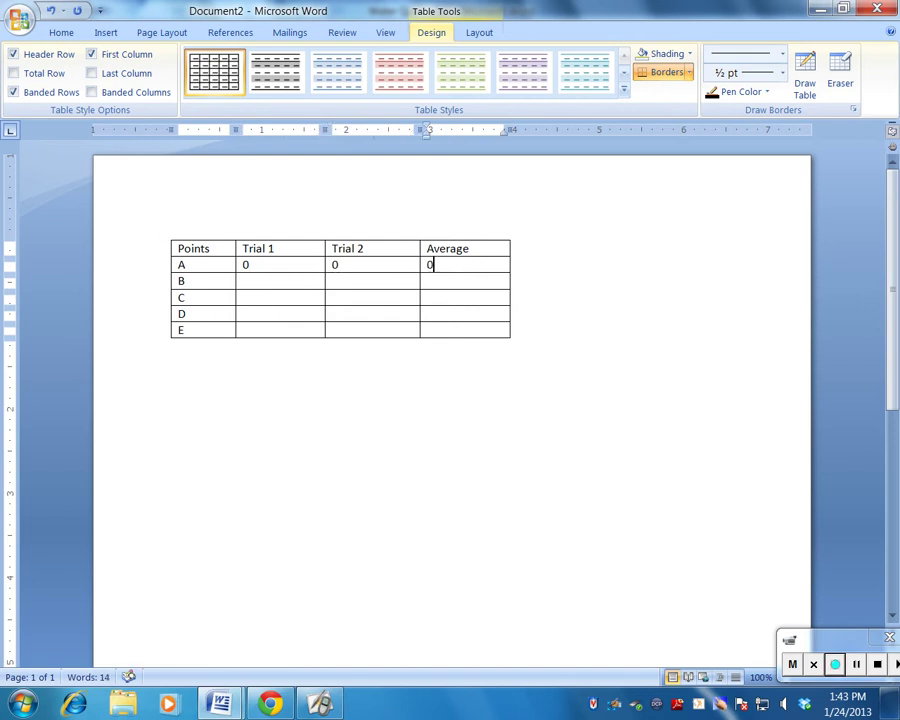
- Insert a new row above the table's heading row
left_click(245, 249)
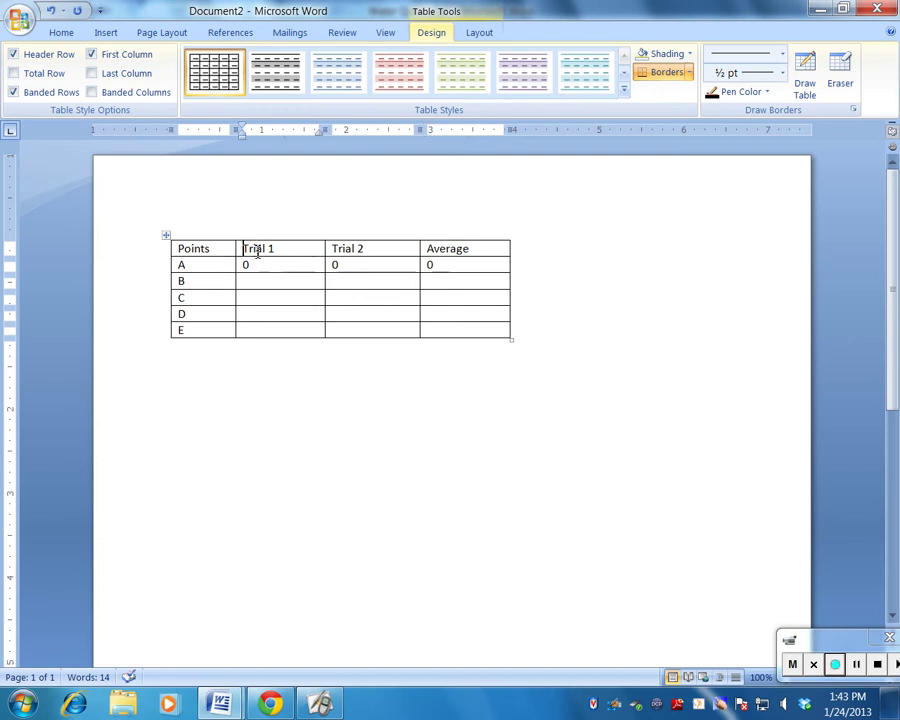
left_click(480, 33)
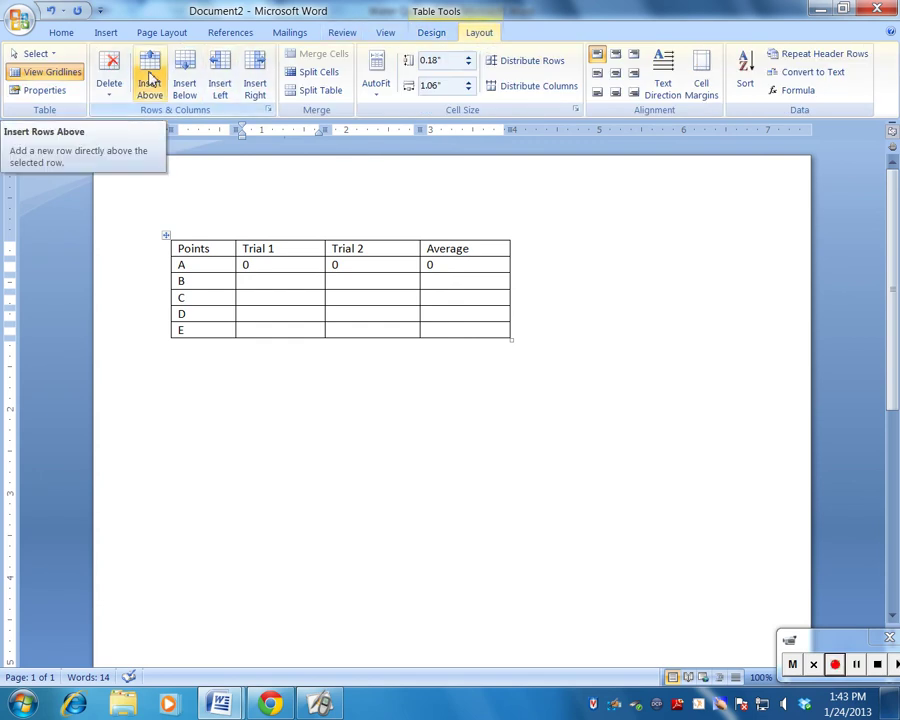
left_click(150, 80)
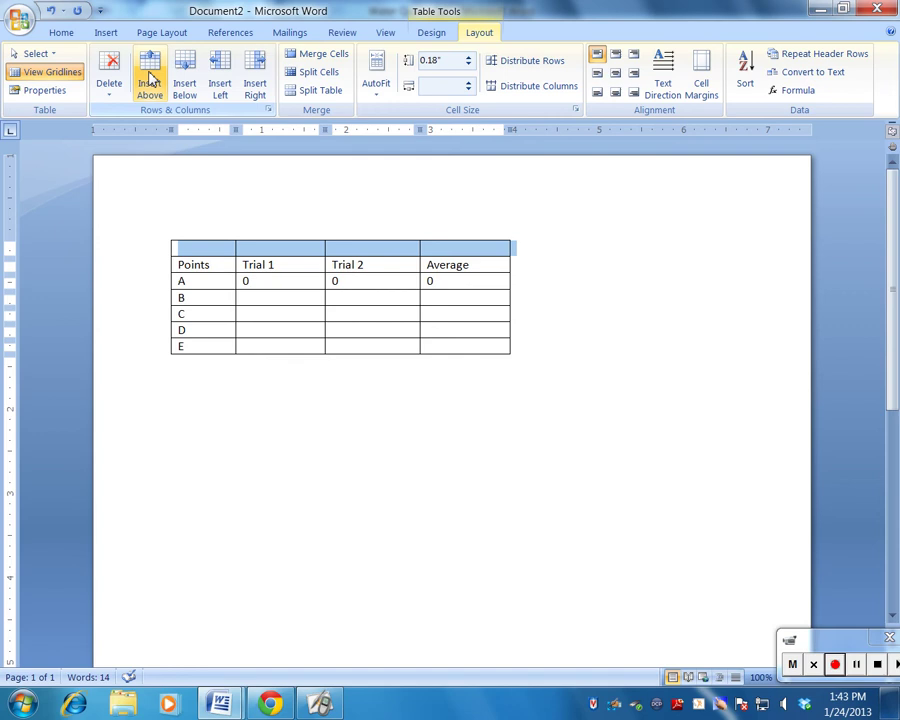
- Merge the three empty cells above Trial 1, Trial 2 and Average into one cell
left_click(257, 248)
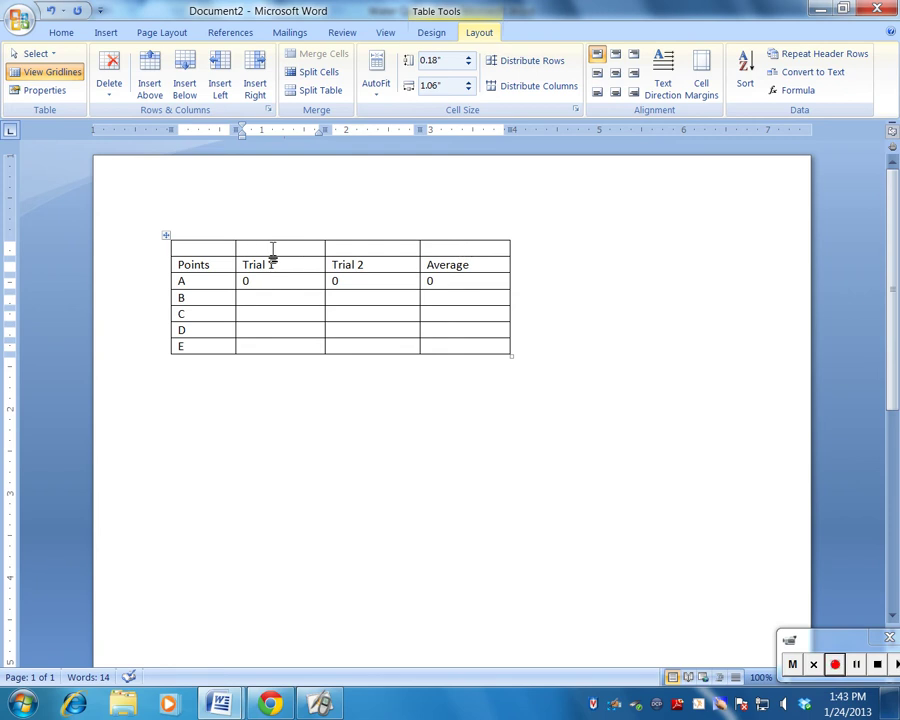
left_click_drag(273, 251, 450, 255)
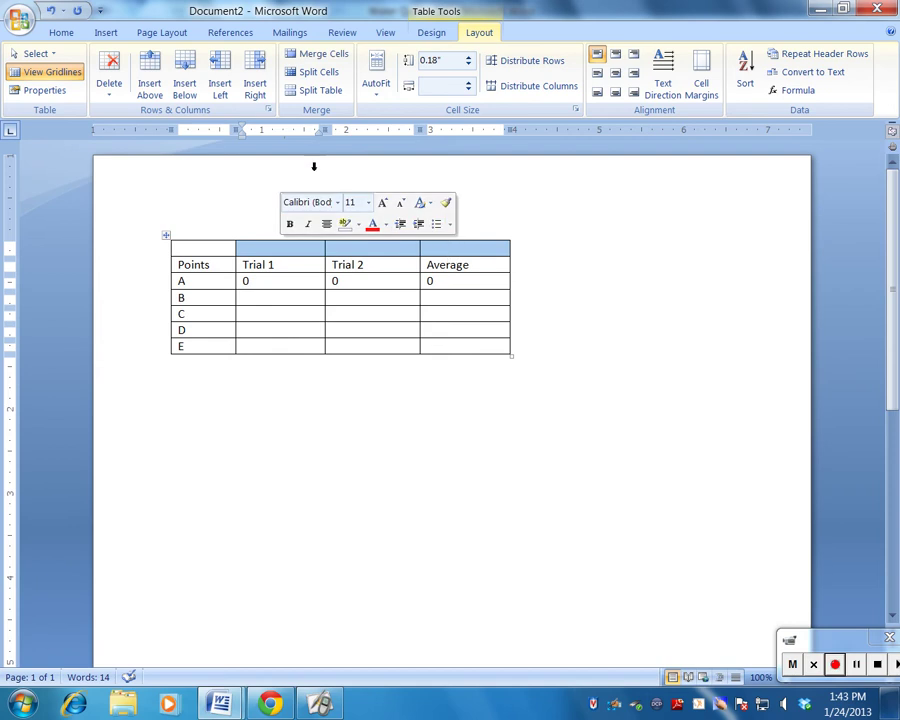
left_click(324, 58)
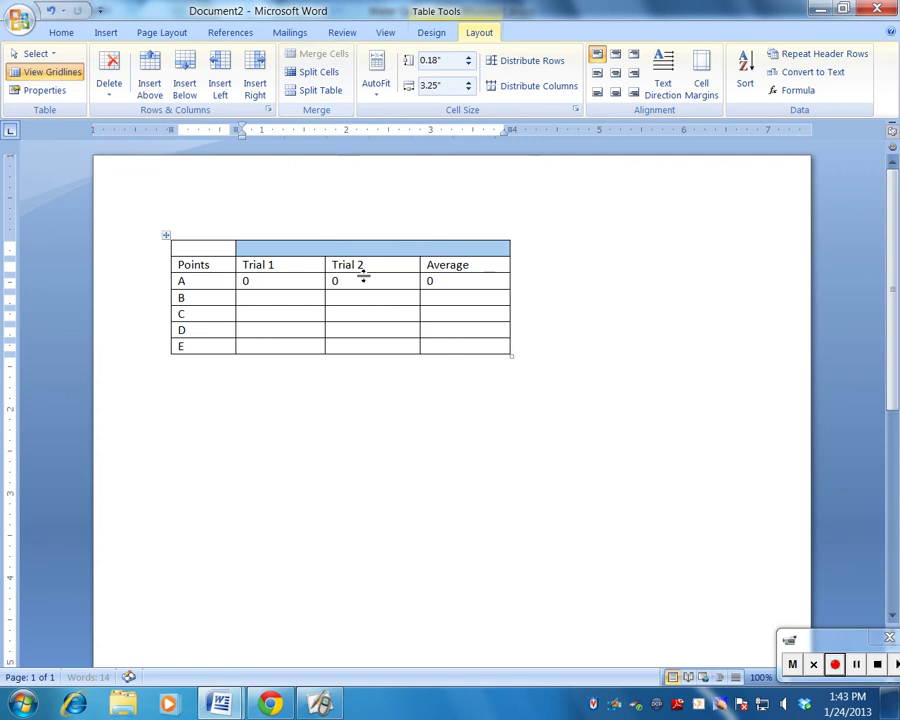
- Enter the centered heading "Velocity of peg (m/s)" in the merged cell
left_click(368, 249)
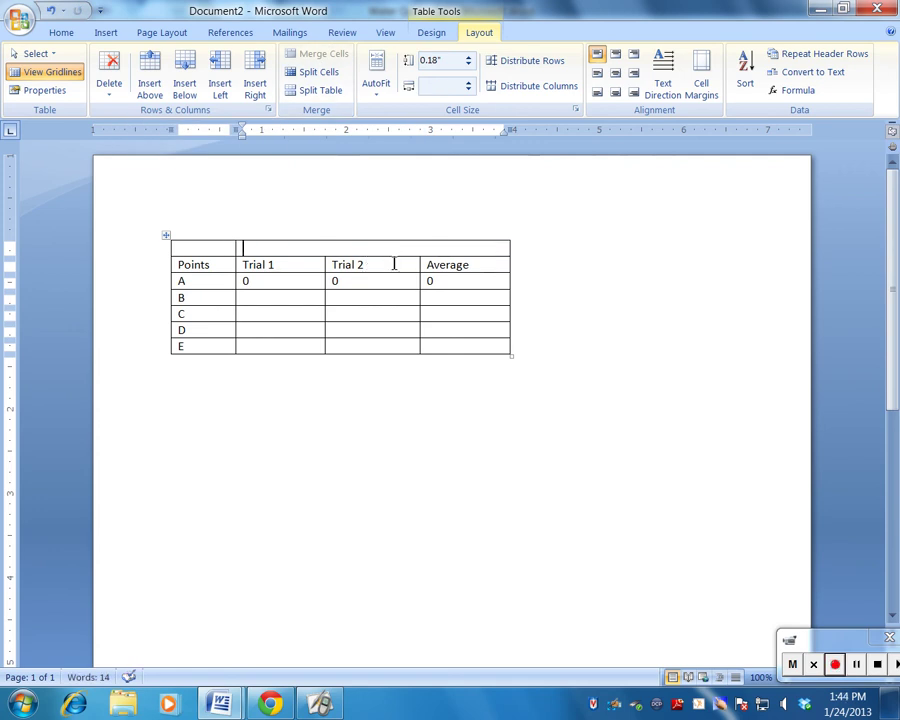
left_click(64, 34)
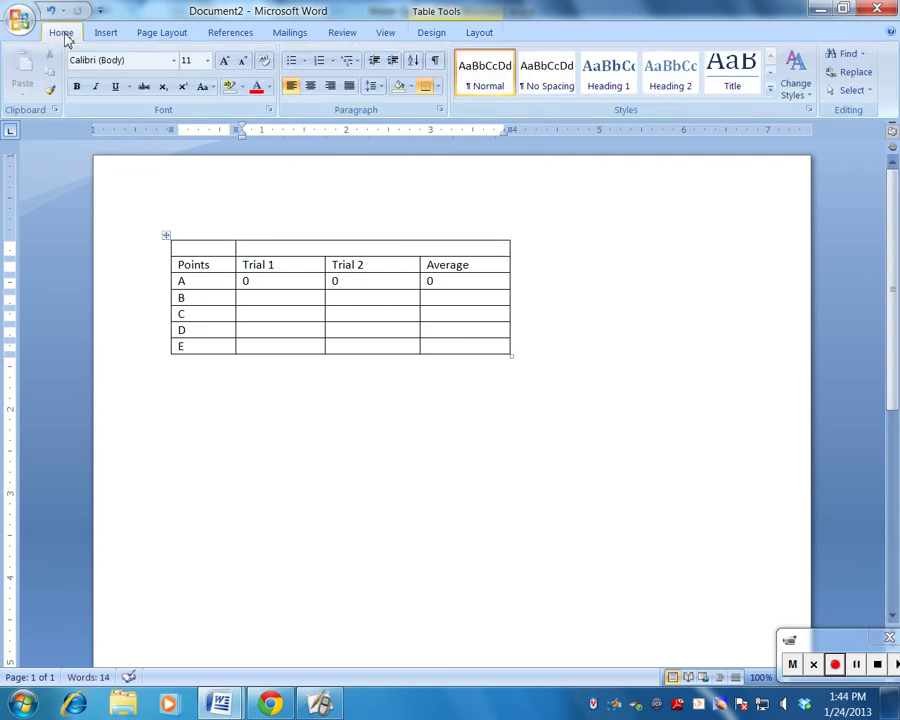
left_click(311, 87)
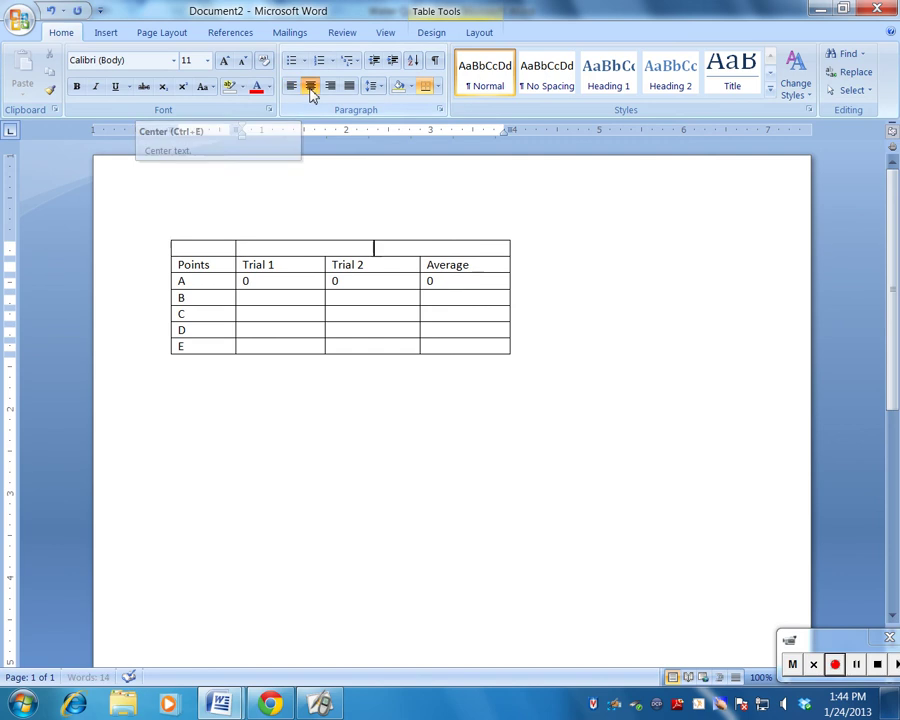
type("Velco")
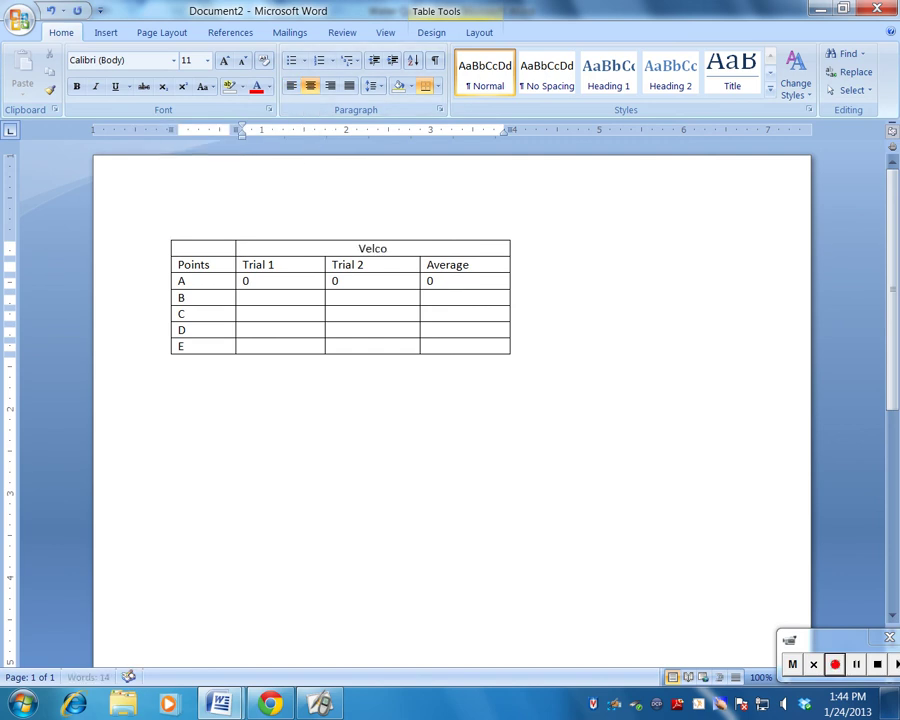
key("BackSpace")
key("BackSpace")
type("ocity of peg (")
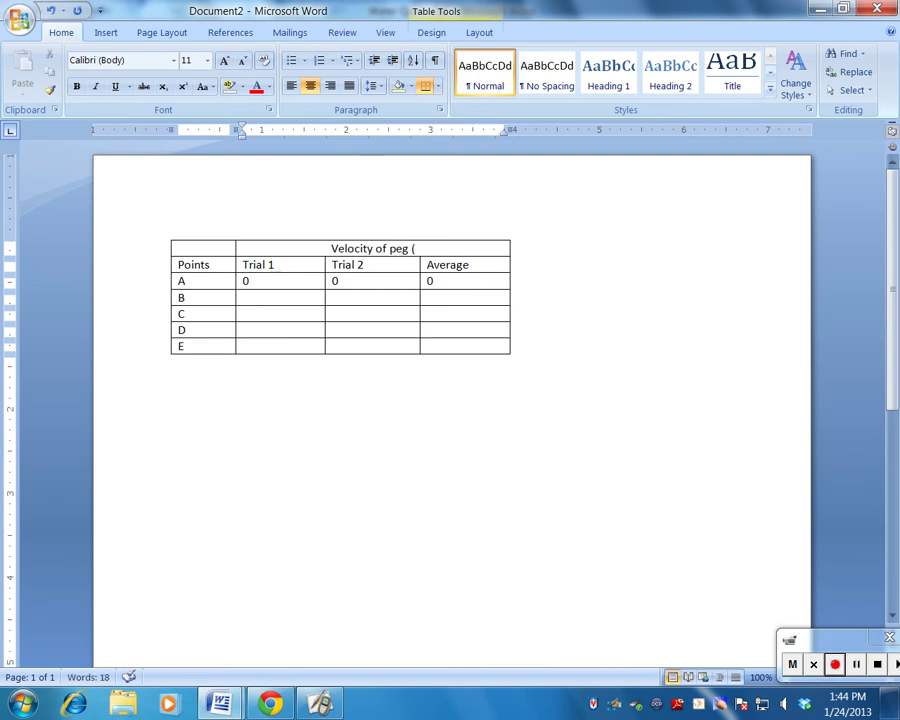
type("m/s)")
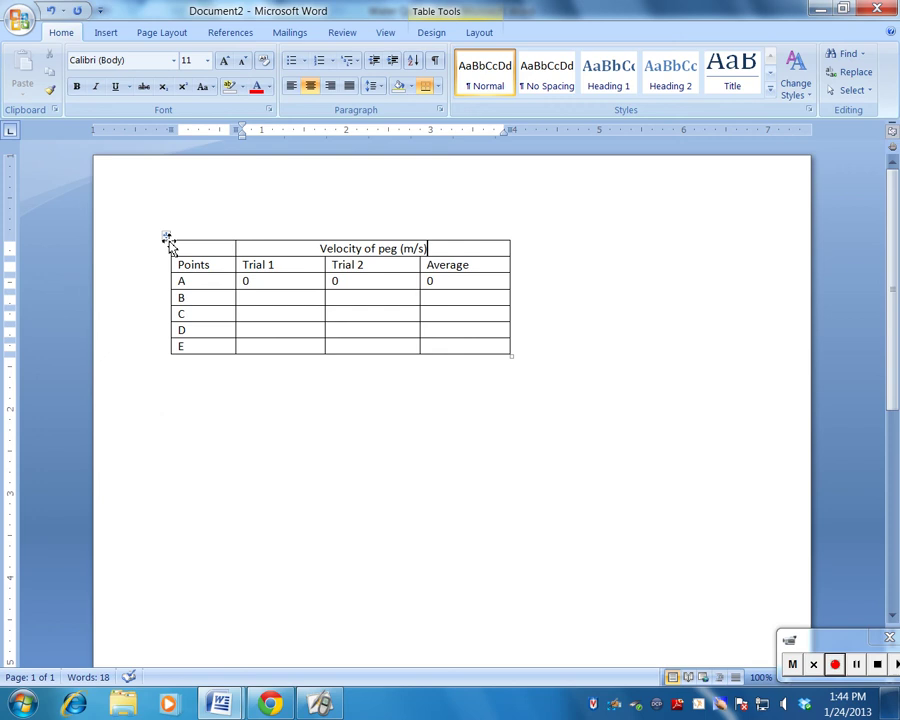
- Move the table down slightly and add the title "The velocity of a falling peg at different points" above it
left_click_drag(169, 237, 166, 283)
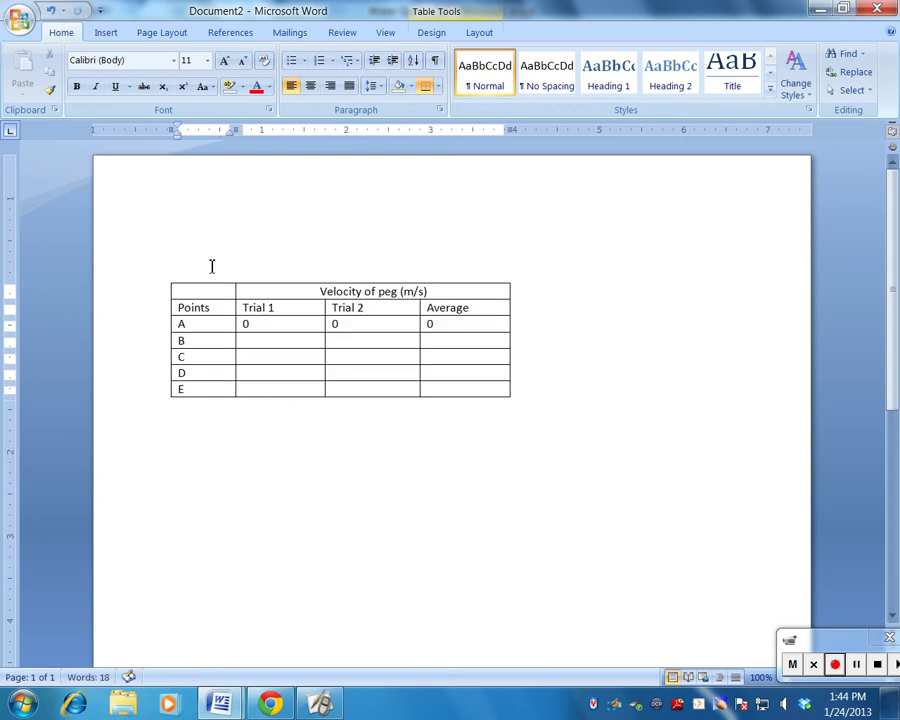
left_click(211, 264)
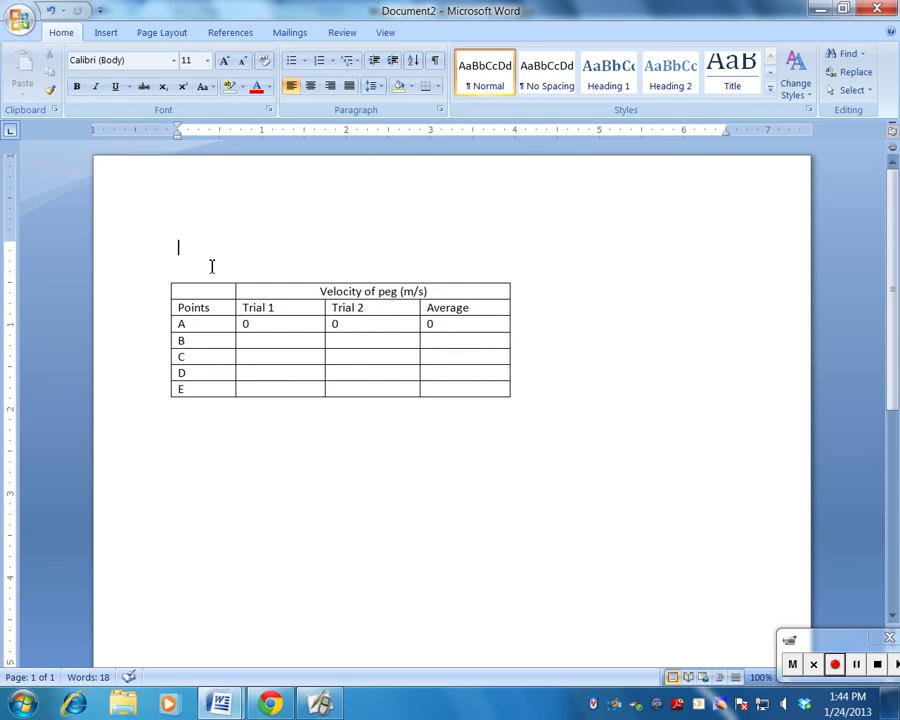
type("The poin")
type("ts of")
type(" a")
key("BackSpace")
key("BackSpace")
key("BackSpace")
key("BackSpace")
key("BackSpace")
key("BackSpace")
key("BackSpace")
key("BackSpace")
key("BackSpace")
key("BackSpace")
type("velcotis")
key("BackSpace")
key("BackSpace")
key("BackSpace")
key("BackSpace")
key("BackSpace")
type("ocity of a falling")
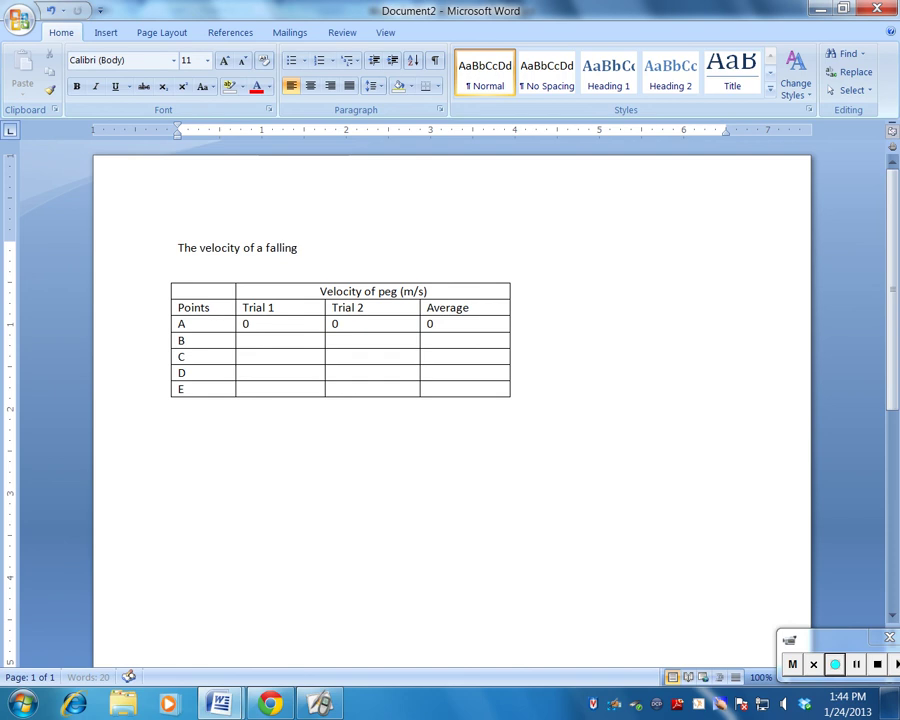
type(" peg at differ")
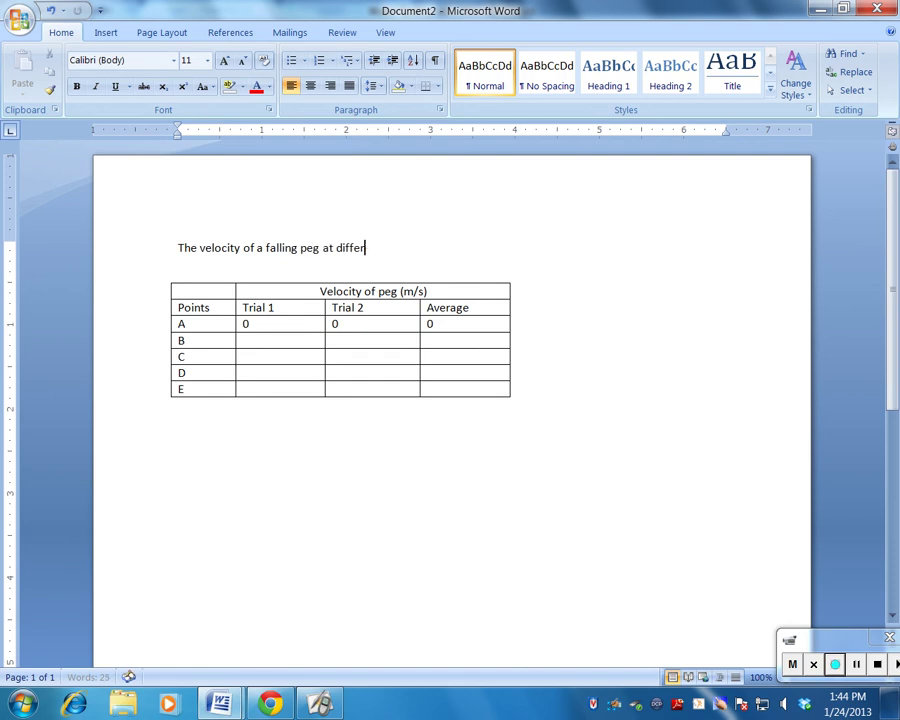
type("ent poitns")
key("BackSpace")
key("BackSpace")
key("BackSpace")
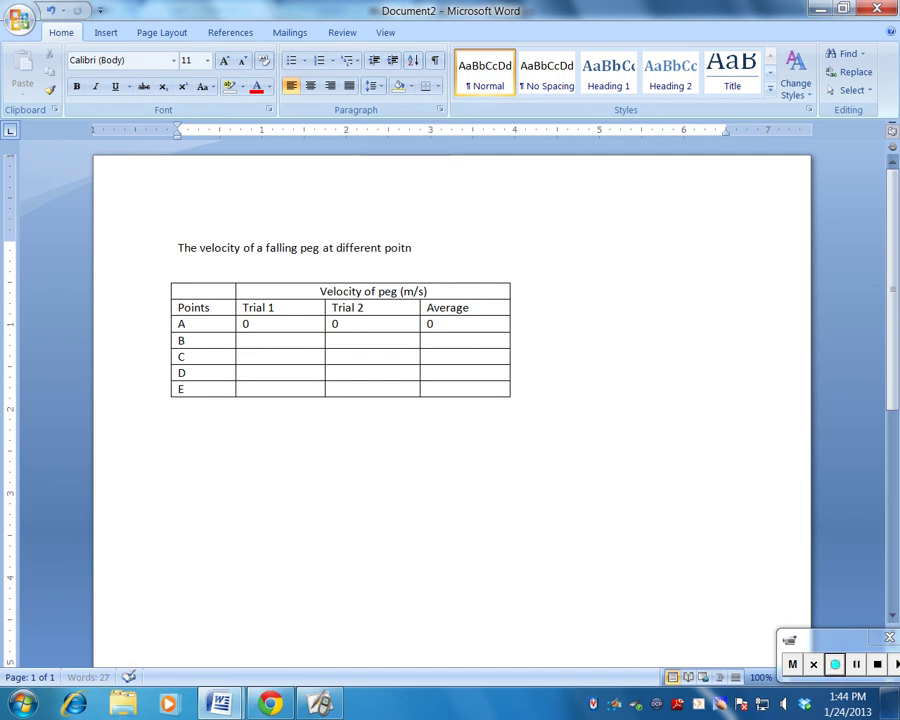
type("nts")
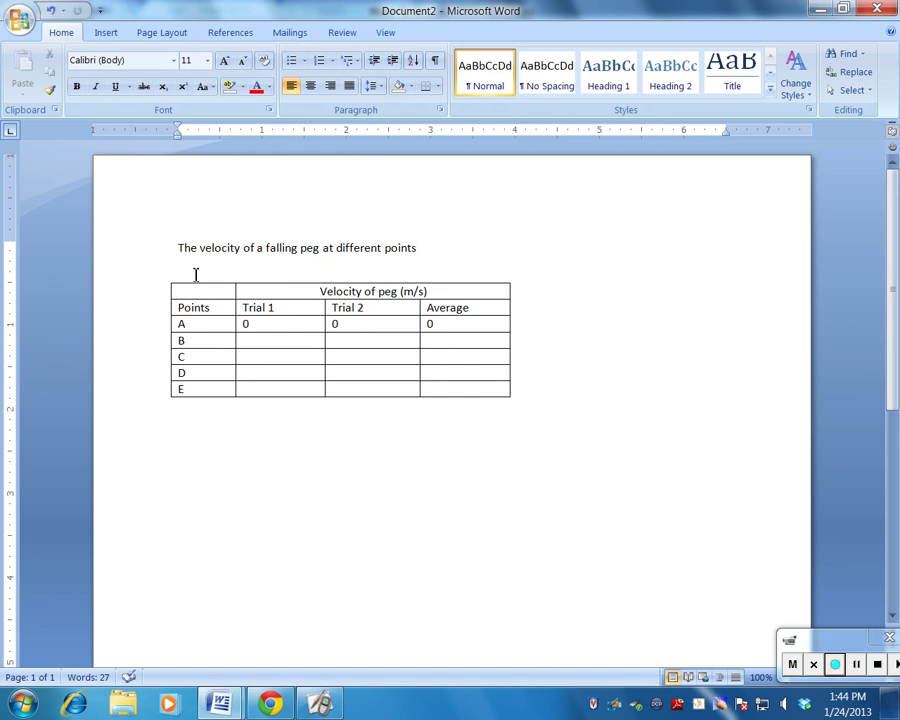